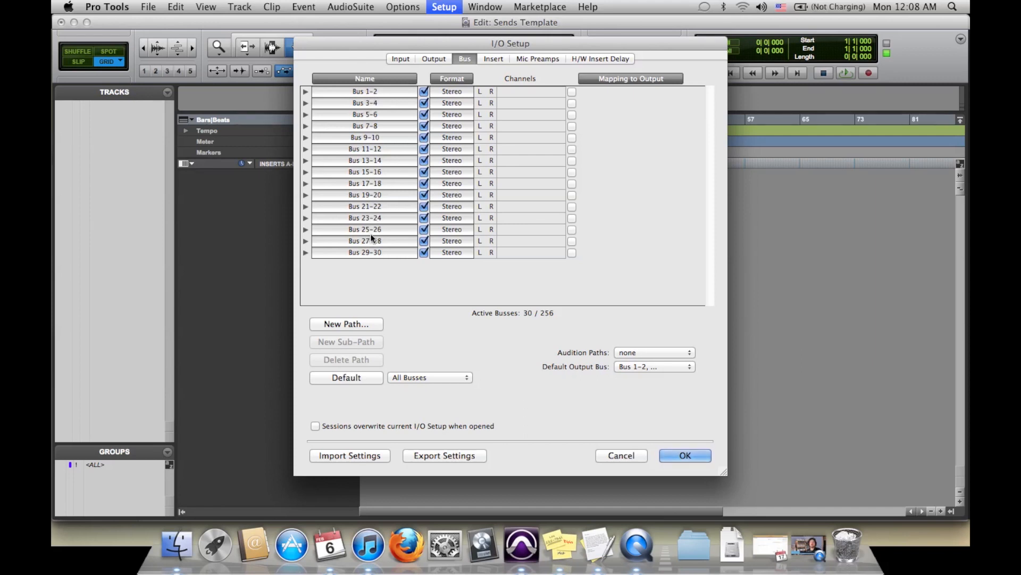
Step: Rename the Bus 1-2 path as Out 1-2 and map it to Built-in Output 1-2
double_click(361, 91)
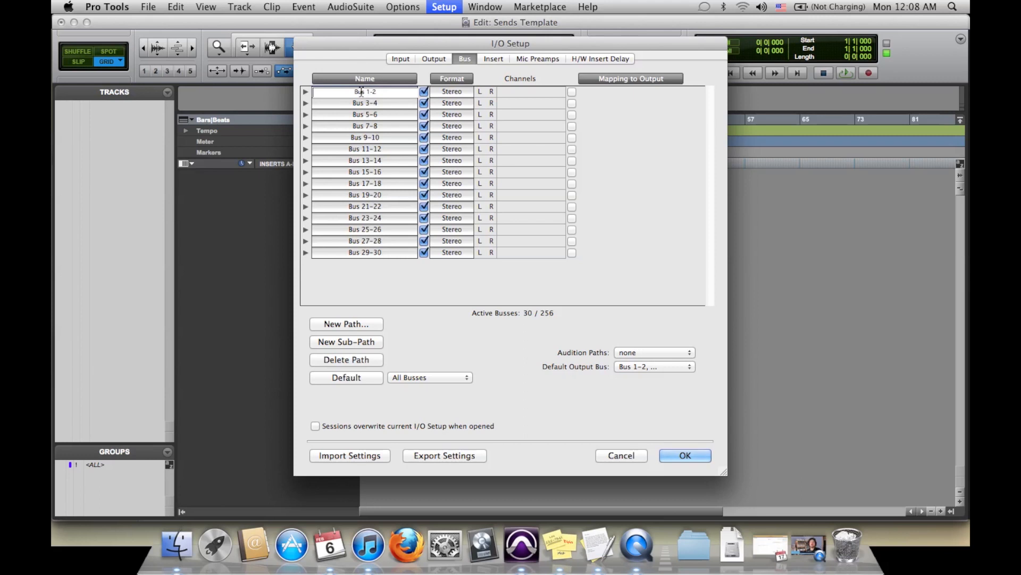
key(BackSpace)
key(BackSpace)
key(BackSpace)
text(Out)
key(Return)
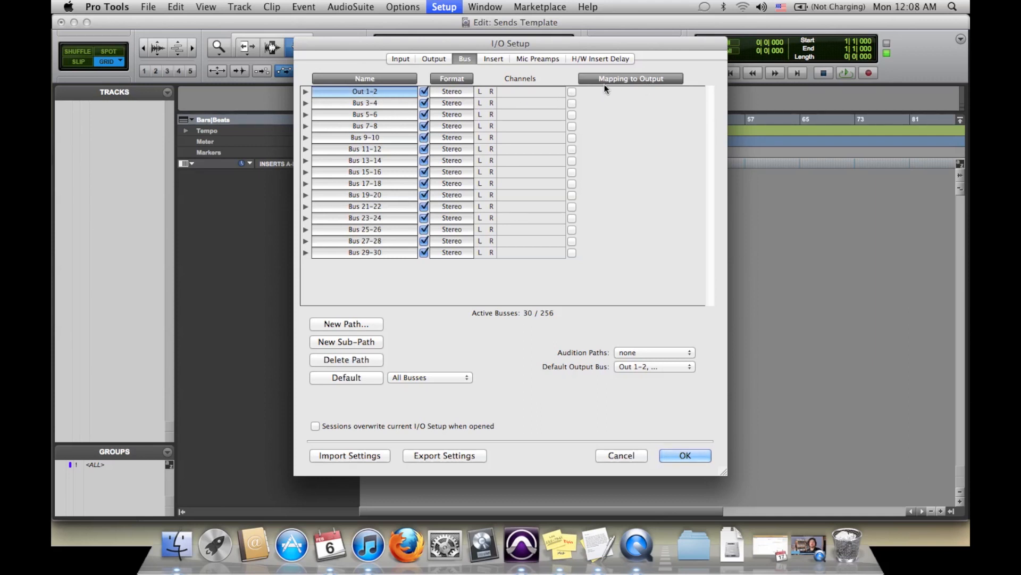
click(572, 92)
Step: Rename the Bus 3-4 path as Main and map it to Built-in Output 1-2
double_click(365, 104)
text(Main)
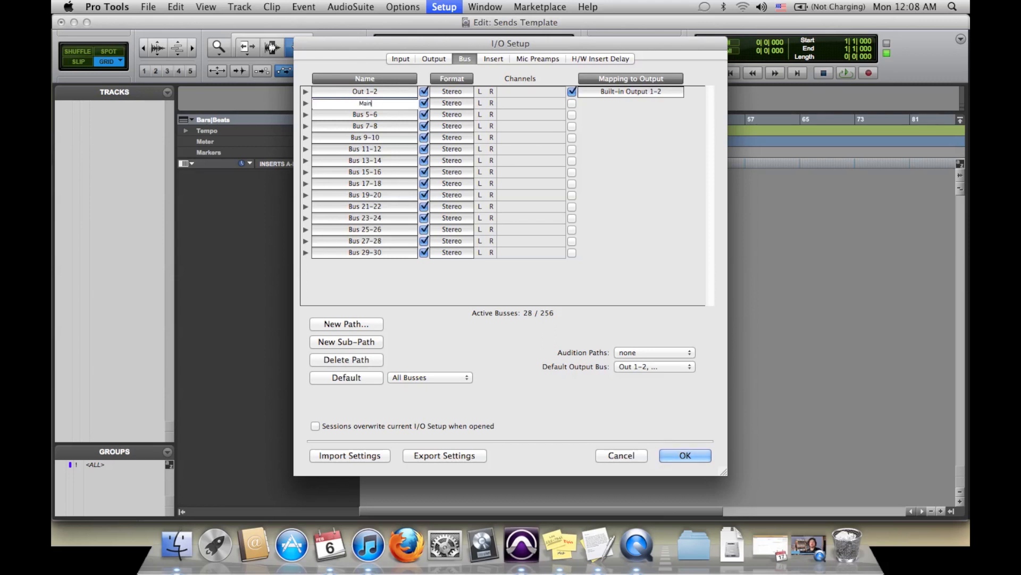
key(Return)
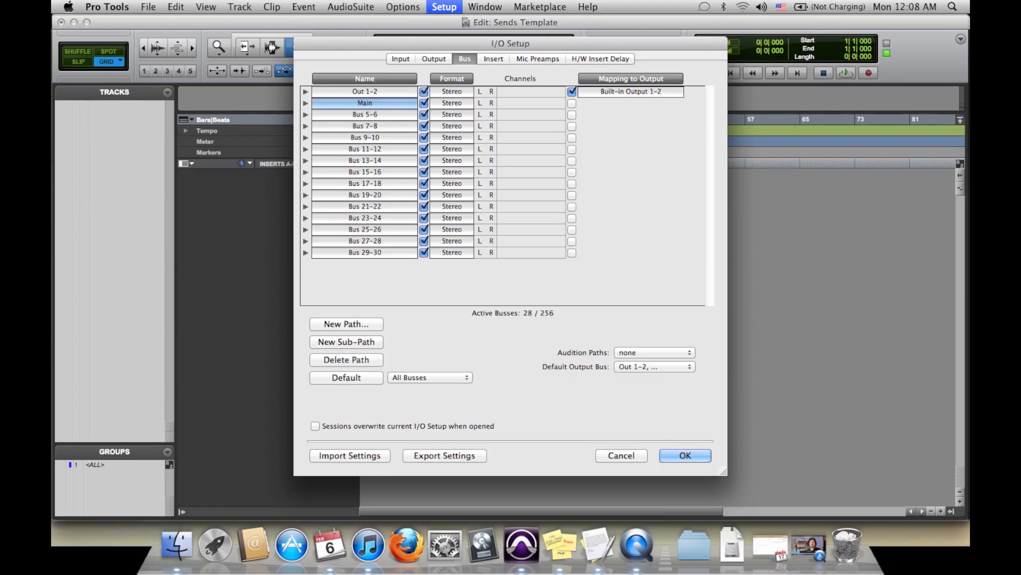
click(572, 104)
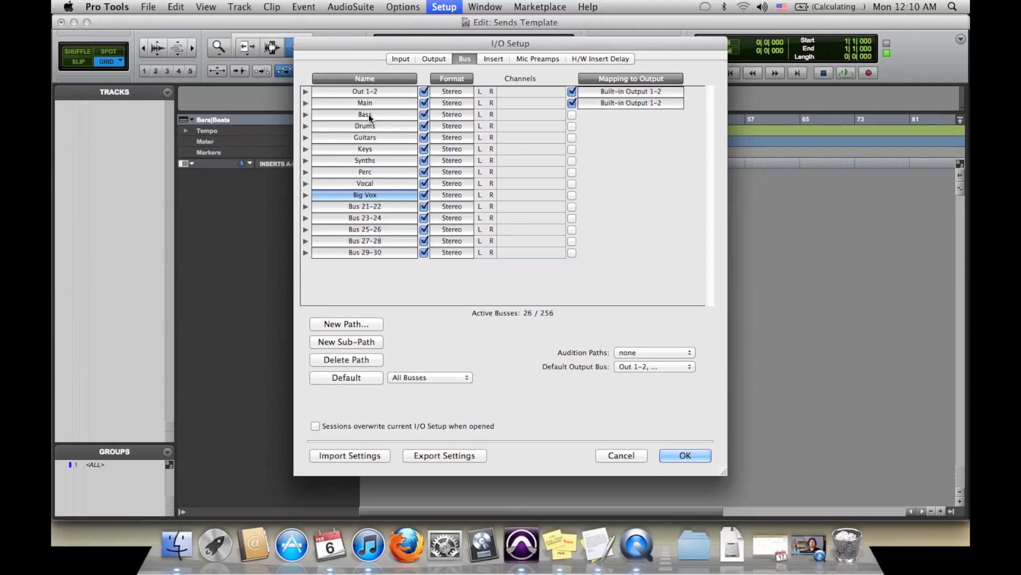
Step: Change the format of the Bass and Vocal buses to Mono, accepting the deletion of their sub-paths
click(445, 116)
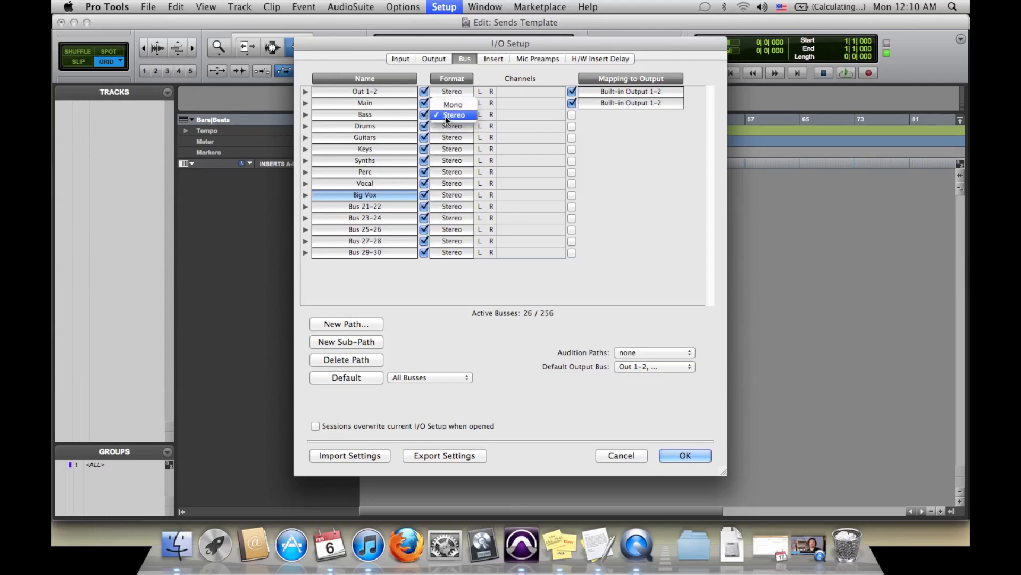
click(446, 107)
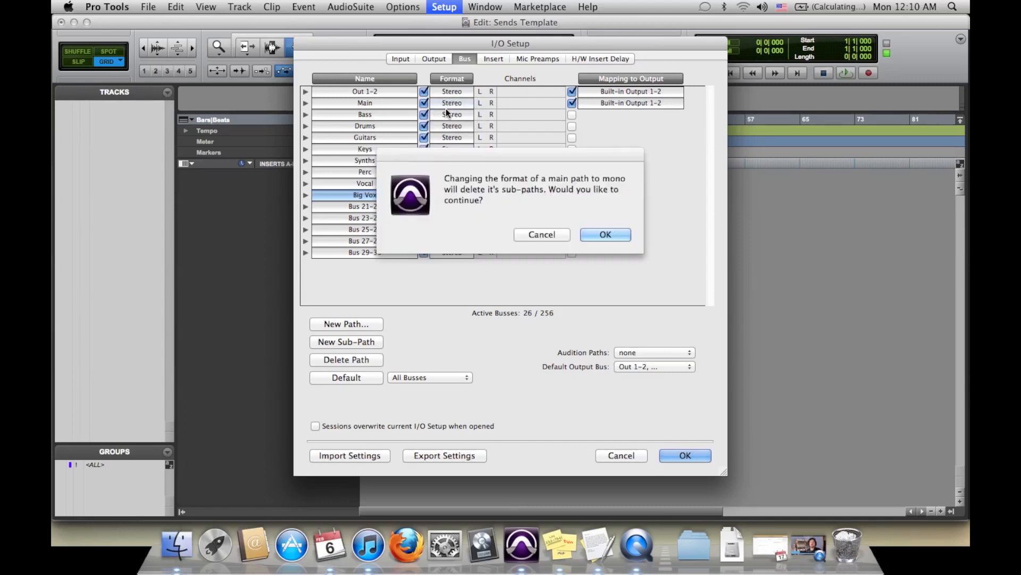
click(596, 235)
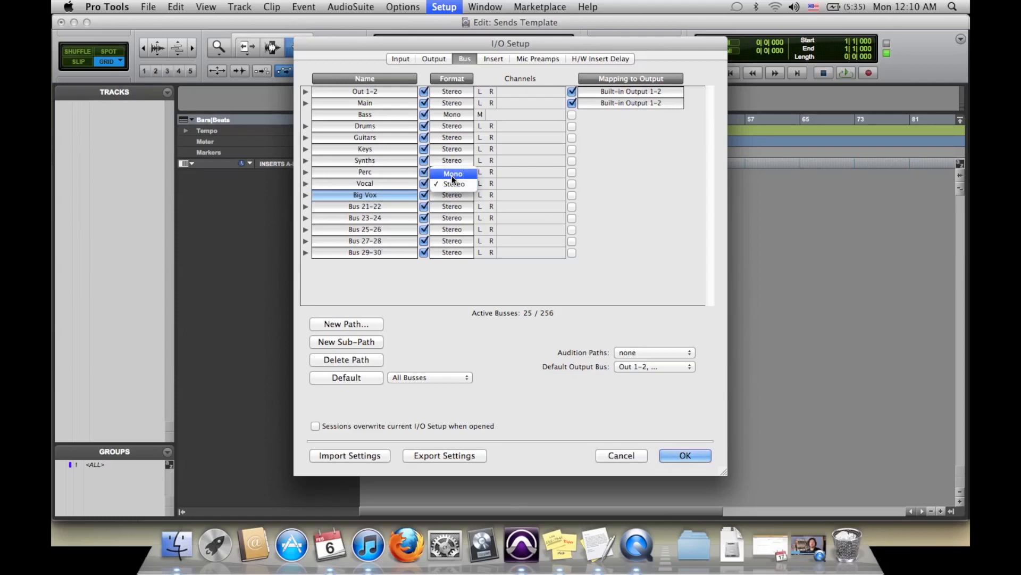
click(452, 175)
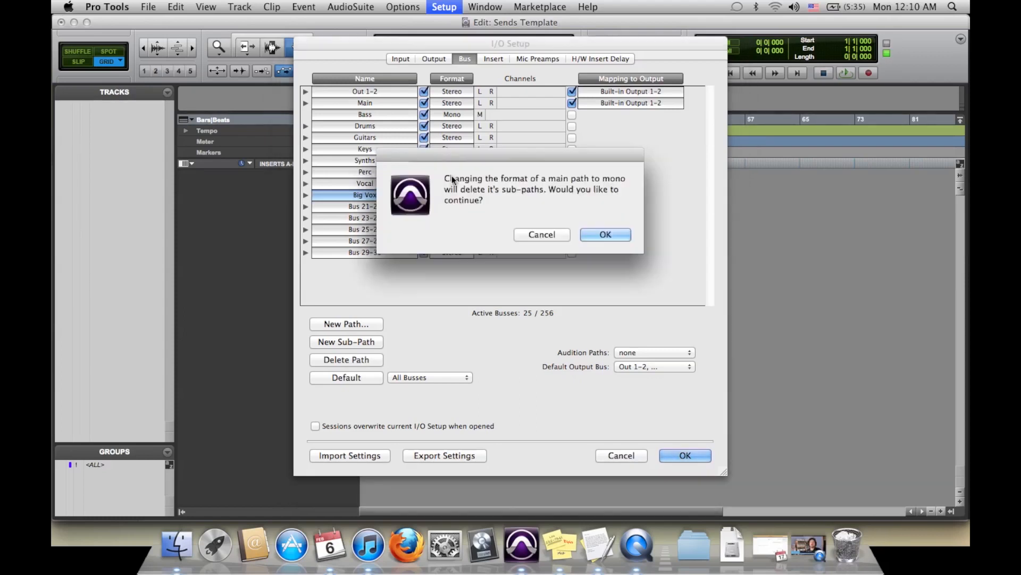
click(604, 235)
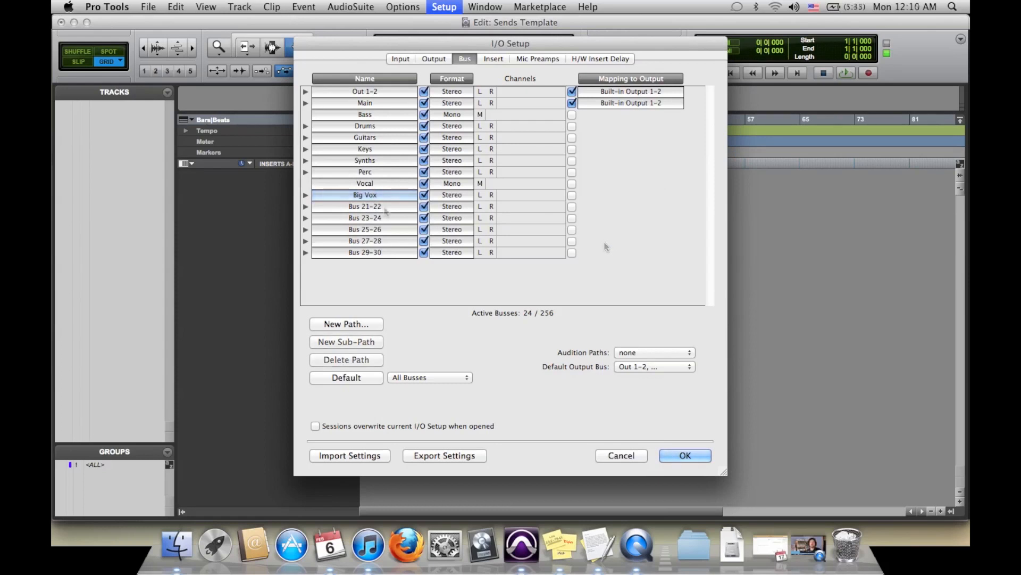
click(604, 244)
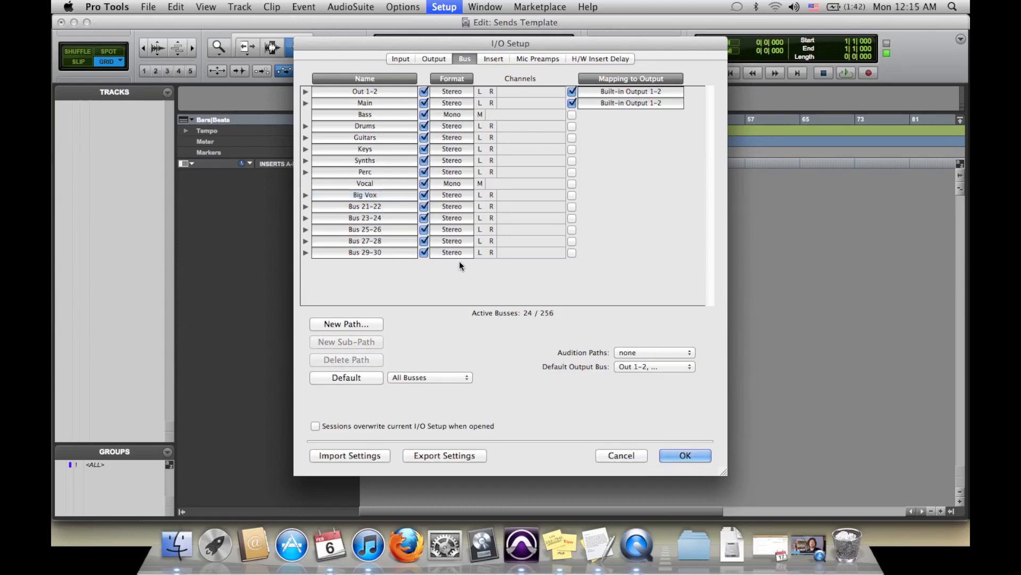
Step: Rename the Bus 21-22 path as Dist Vocals
double_click(365, 206)
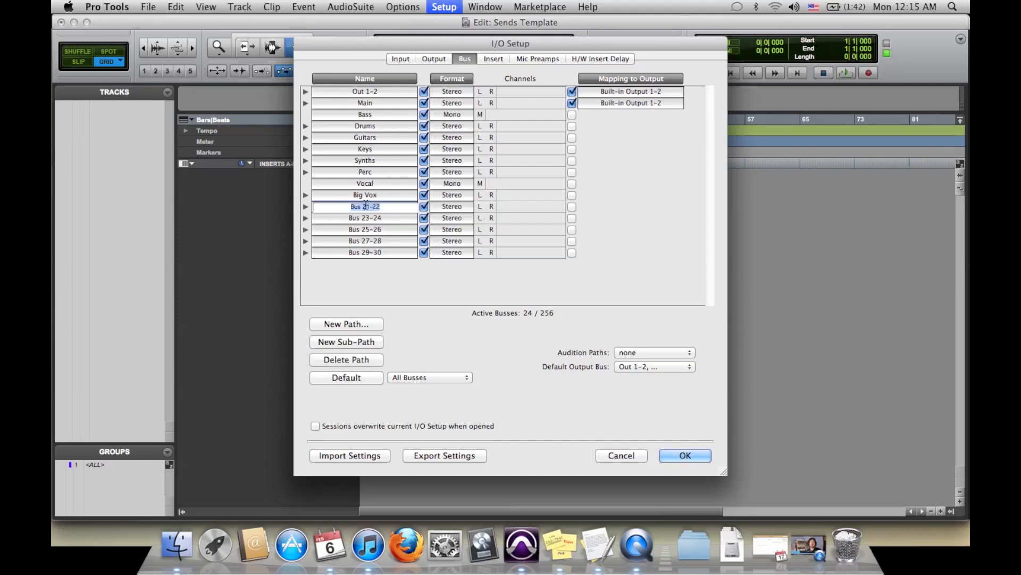
text(Dist Vocals)
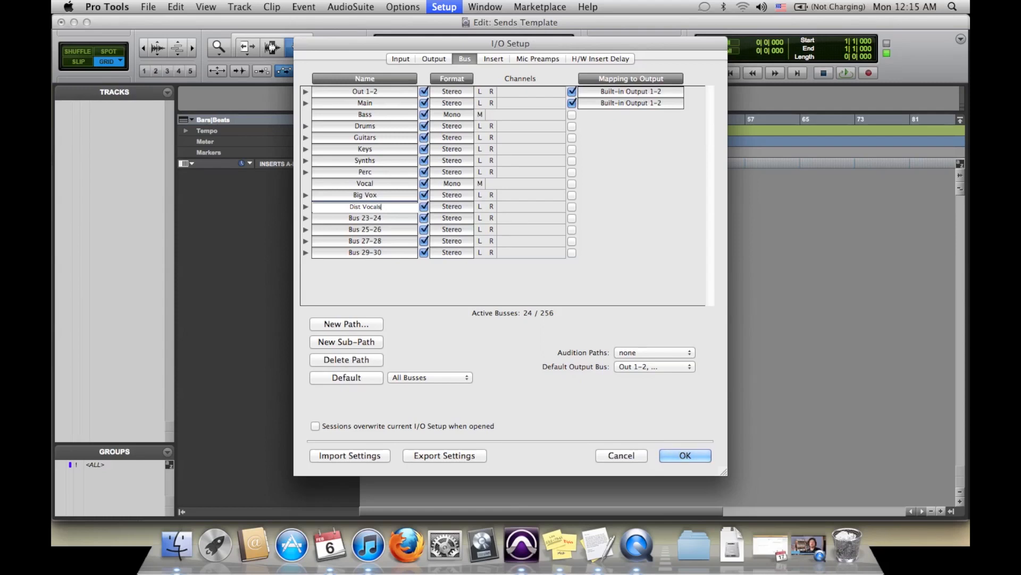
key(Return)
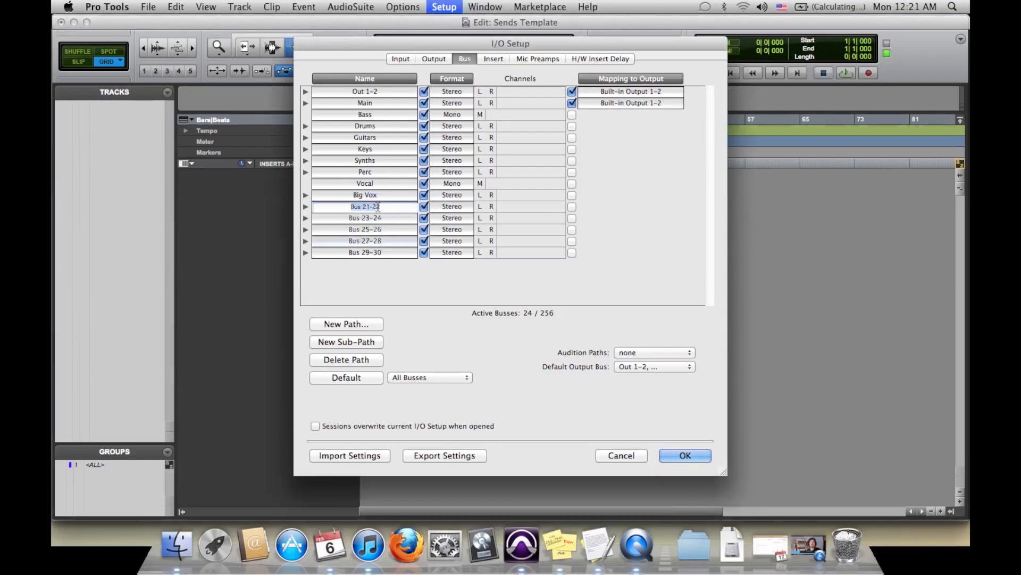
Step: Rename the Bus 21-22 through Bus 27-28 paths as Comp 1, Comp 2, DDL and Verb, and change the DDL bus format to Mono
click(378, 241)
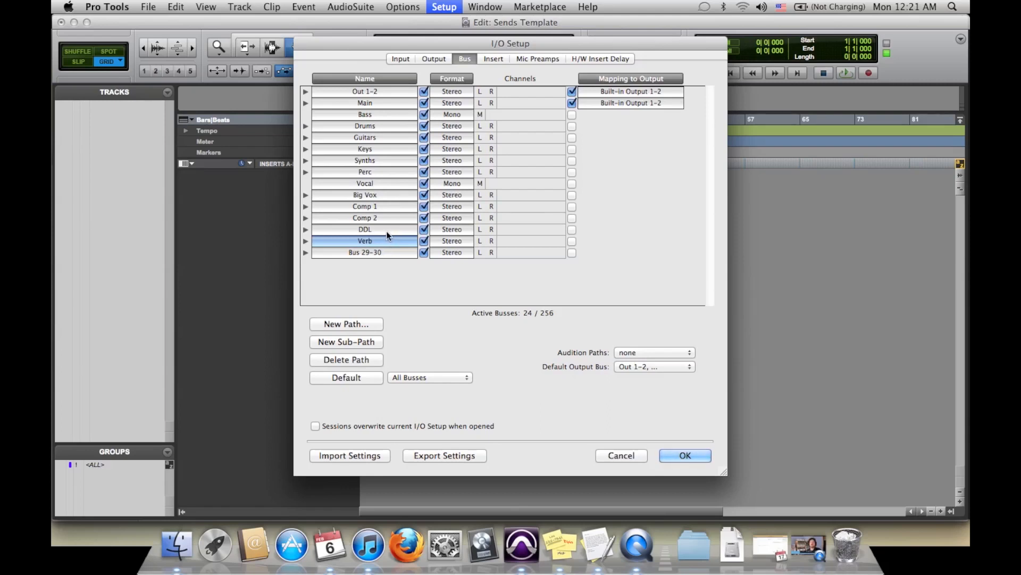
click(452, 231)
click(447, 219)
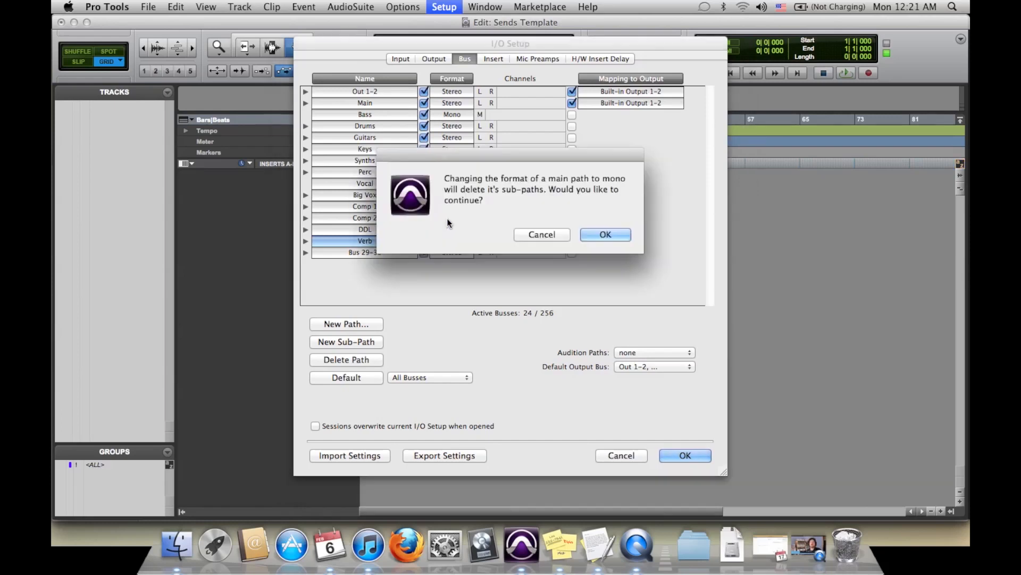
click(612, 237)
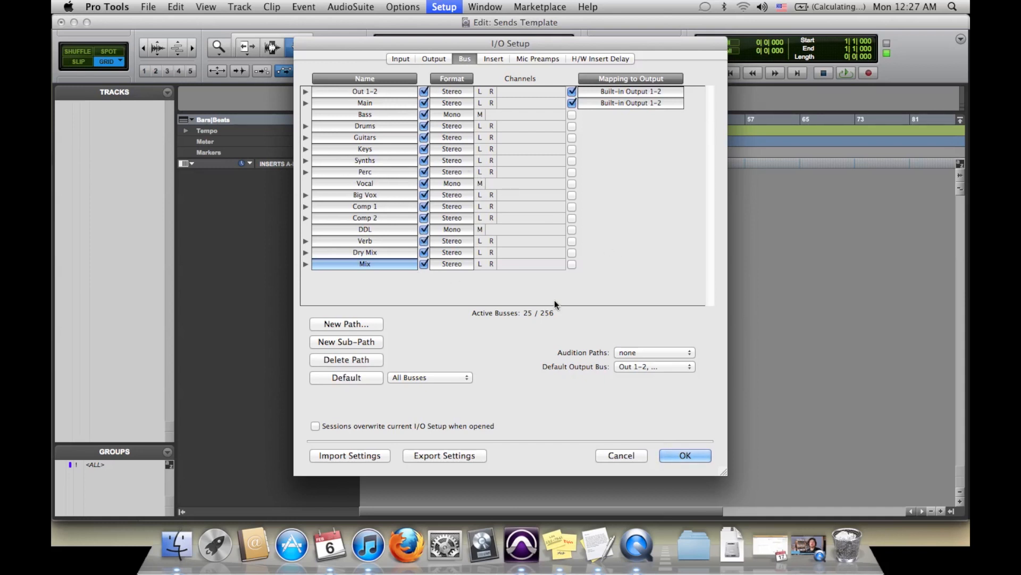
Step: Accept the I/O setup and switch to the Mix window
click(685, 456)
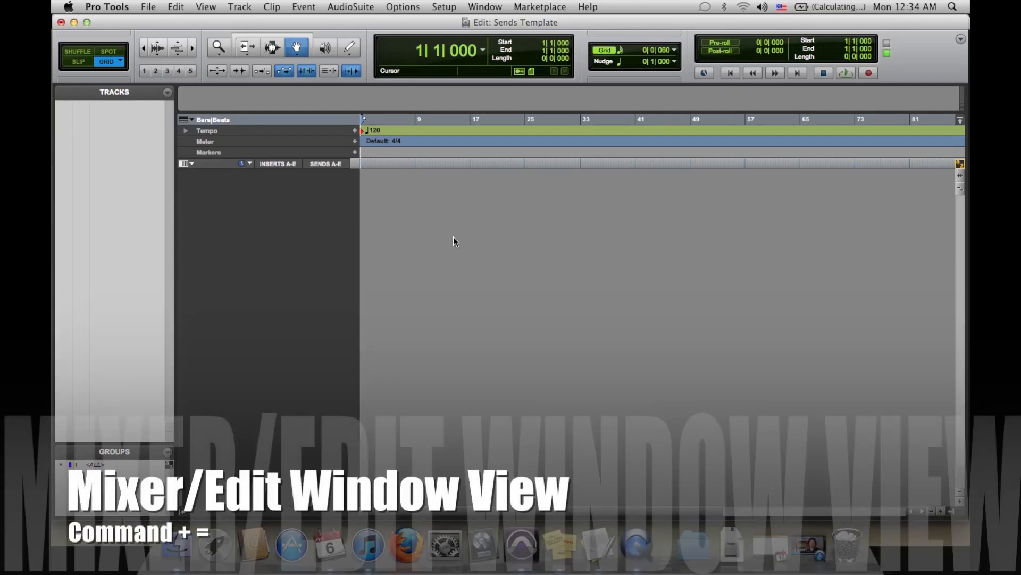
key(super+equal)
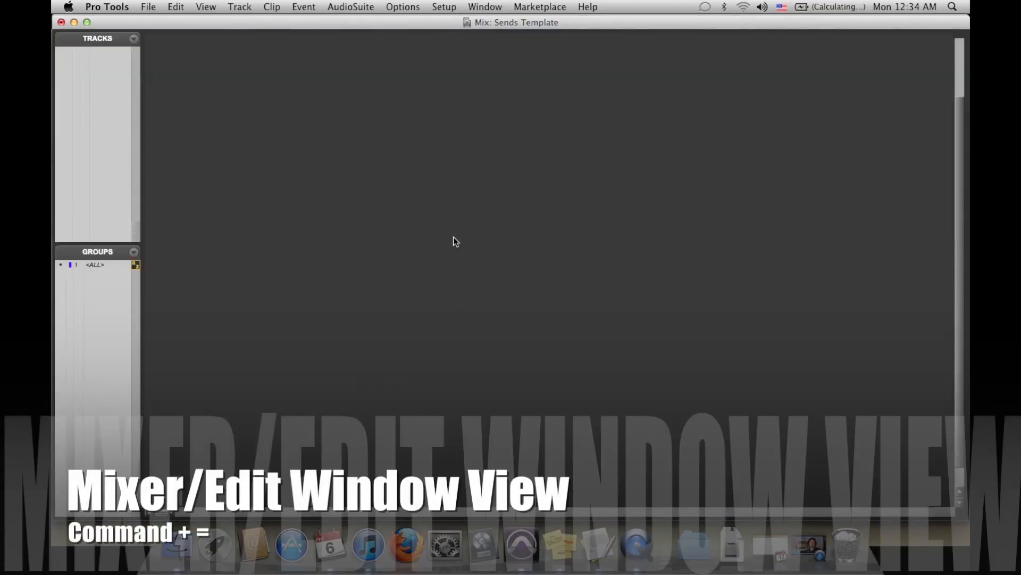
key(super+equal)
key(super+equal)
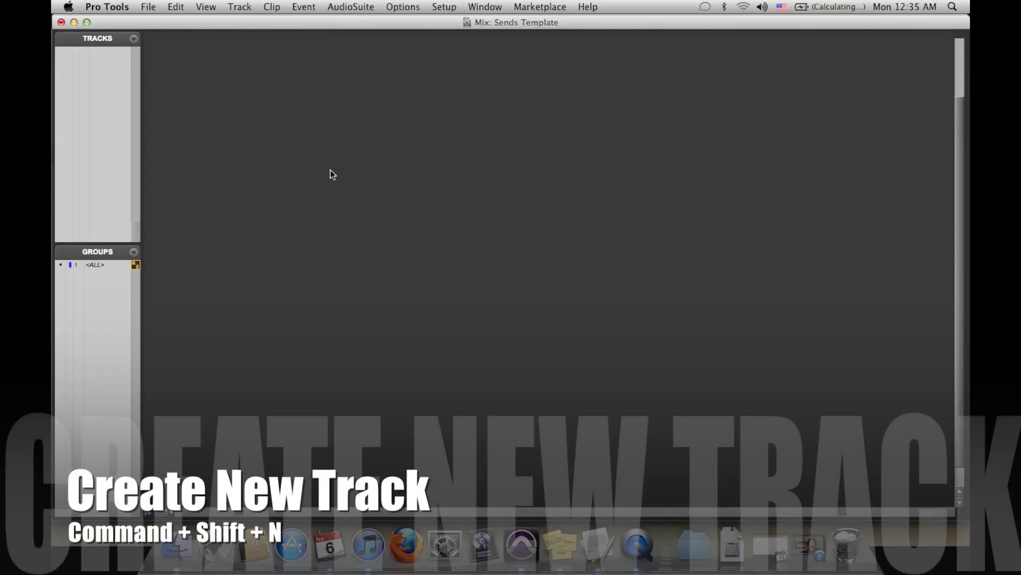
Step: Create 11 new stereo Aux Input tracks
key(super+shift+n)
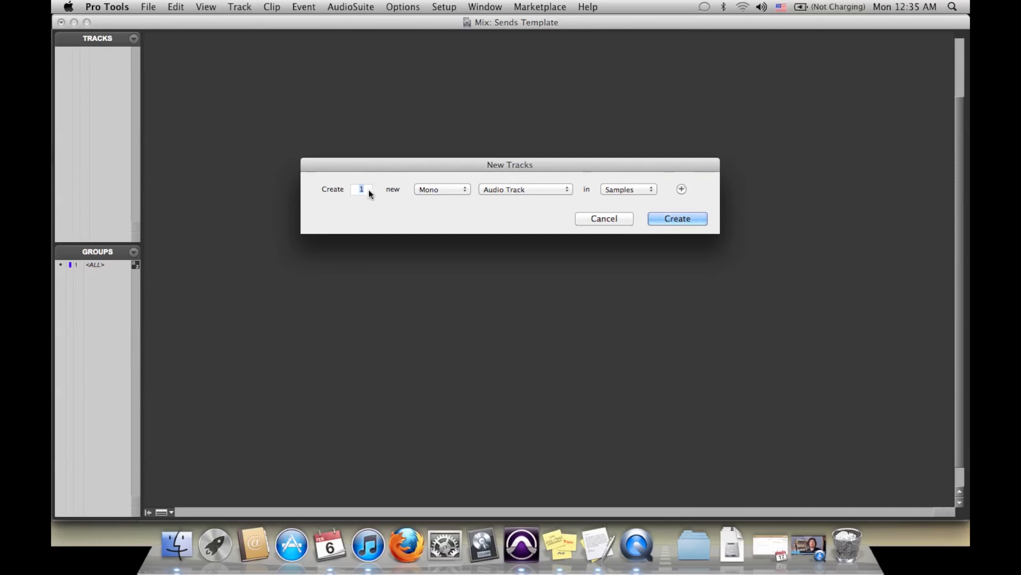
text(11)
click(436, 190)
click(443, 201)
click(557, 188)
click(532, 200)
click(675, 216)
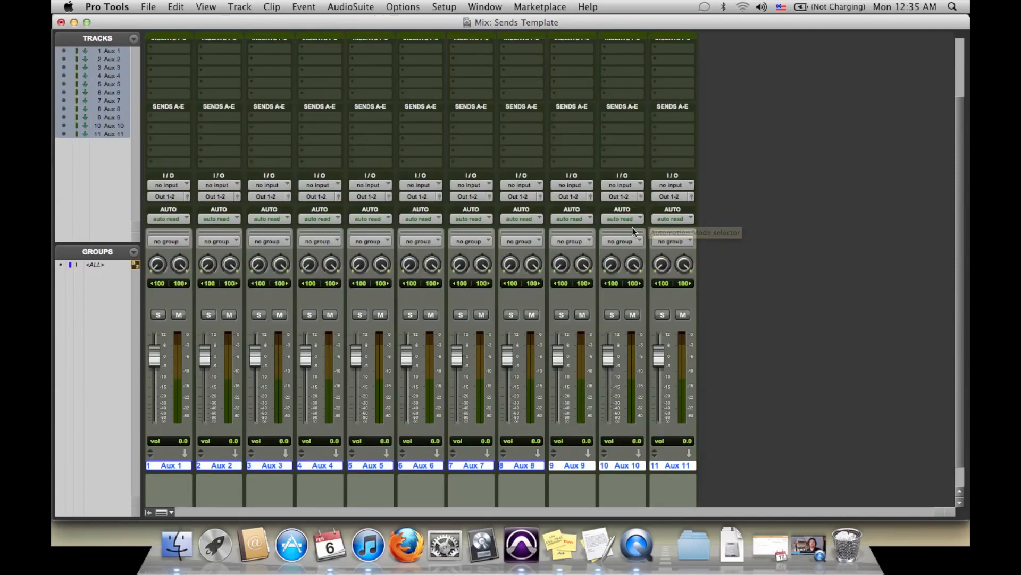
Step: Create 3 new mono Aux Input tracks
key(super+shift+n)
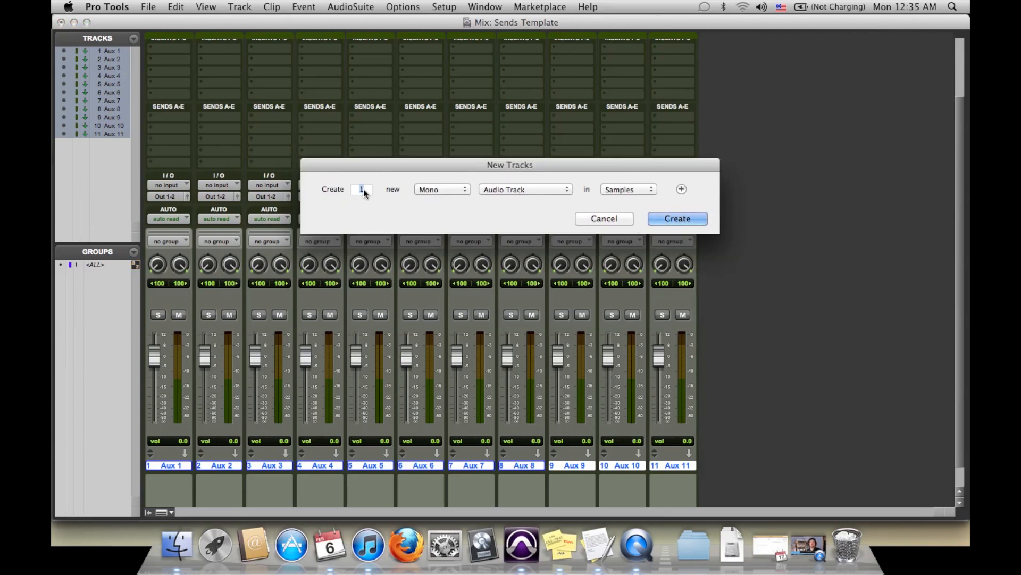
text(3)
click(535, 187)
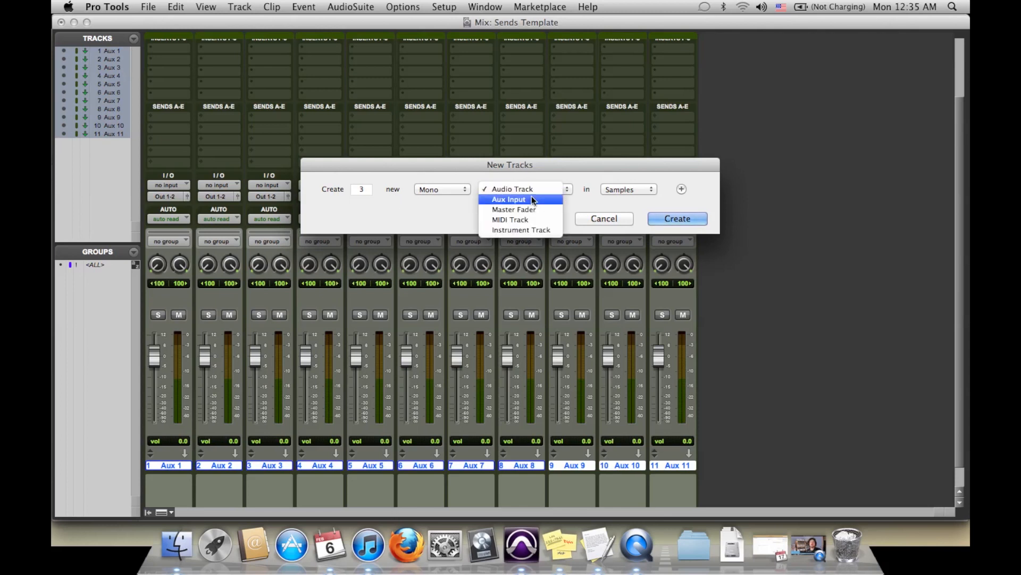
click(531, 198)
click(667, 218)
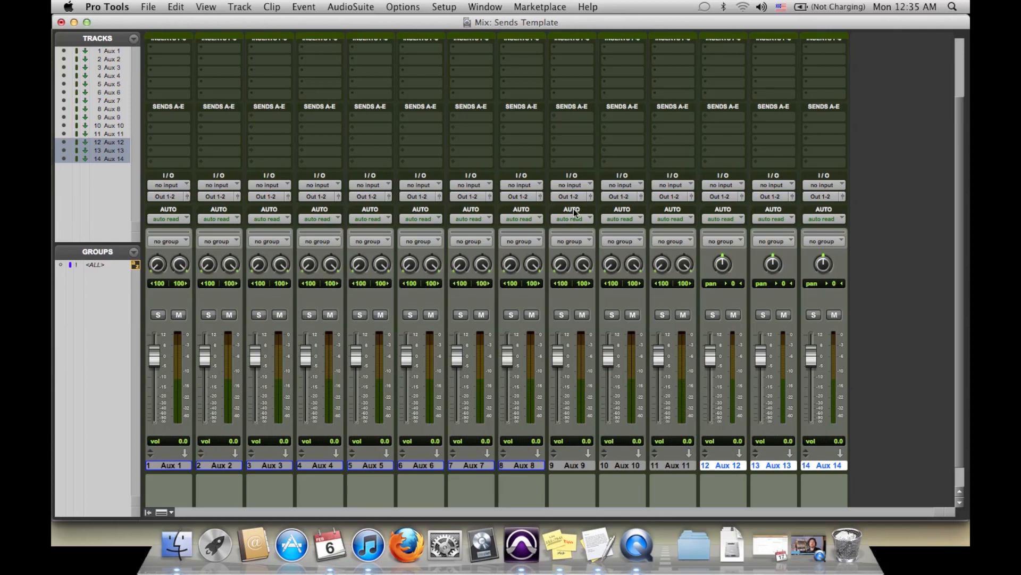
Step: Set the inputs of Aux 1 through Aux 4 to the Drums, Guitars, Keys and Synths stereo buses
click(183, 185)
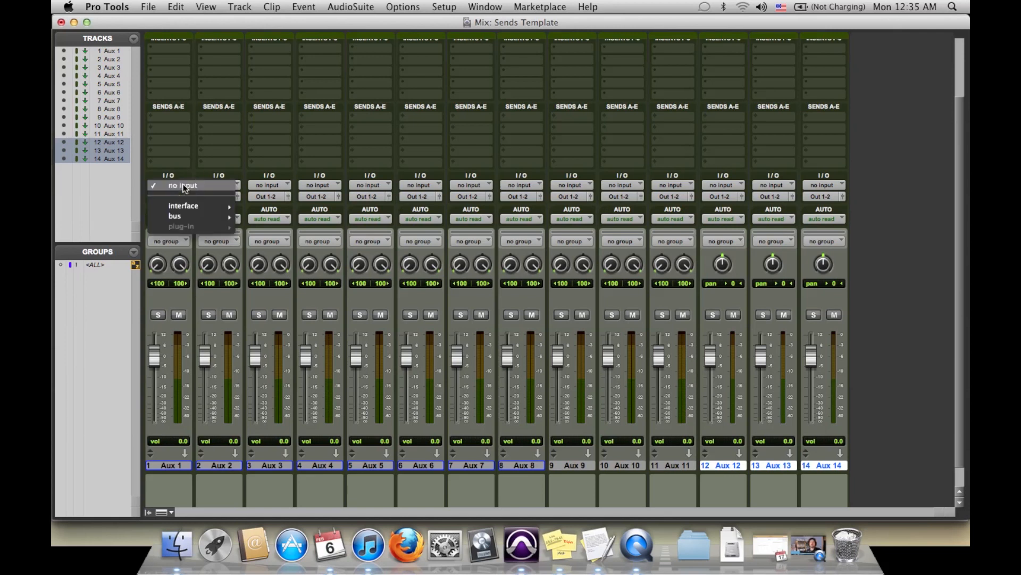
mouse_move(208, 214)
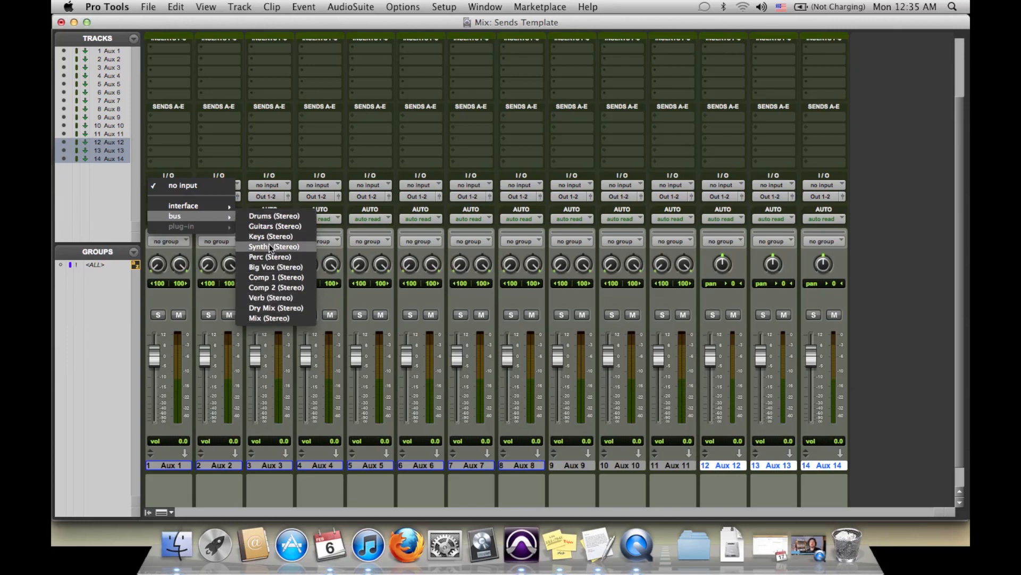
click(266, 216)
click(232, 185)
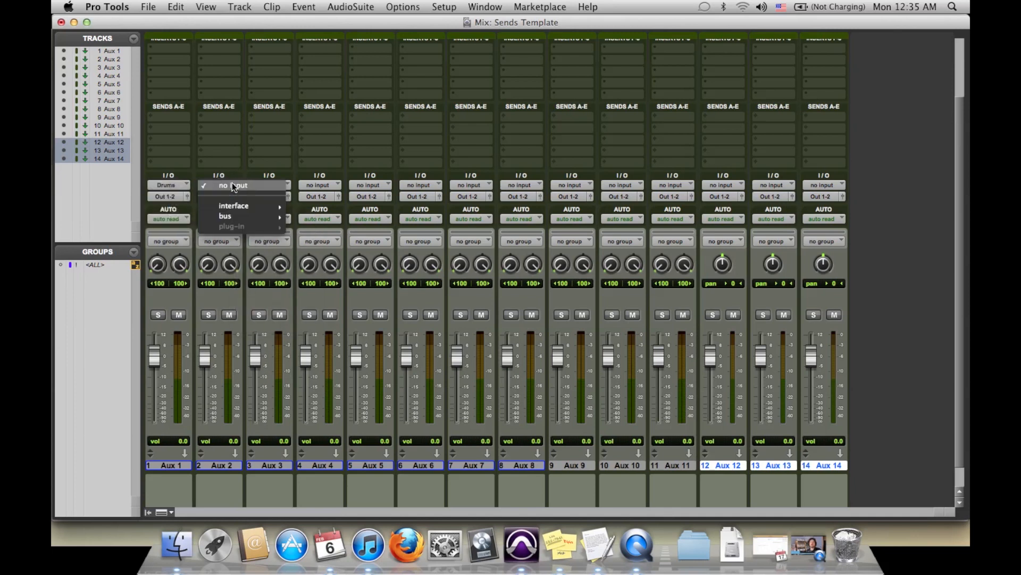
click(319, 185)
mouse_move(350, 206)
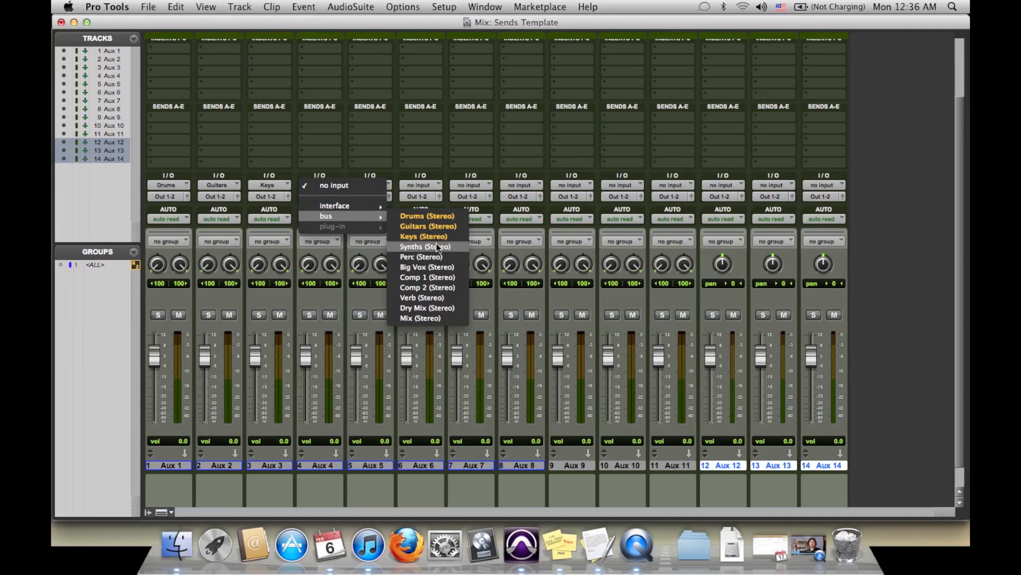
click(437, 246)
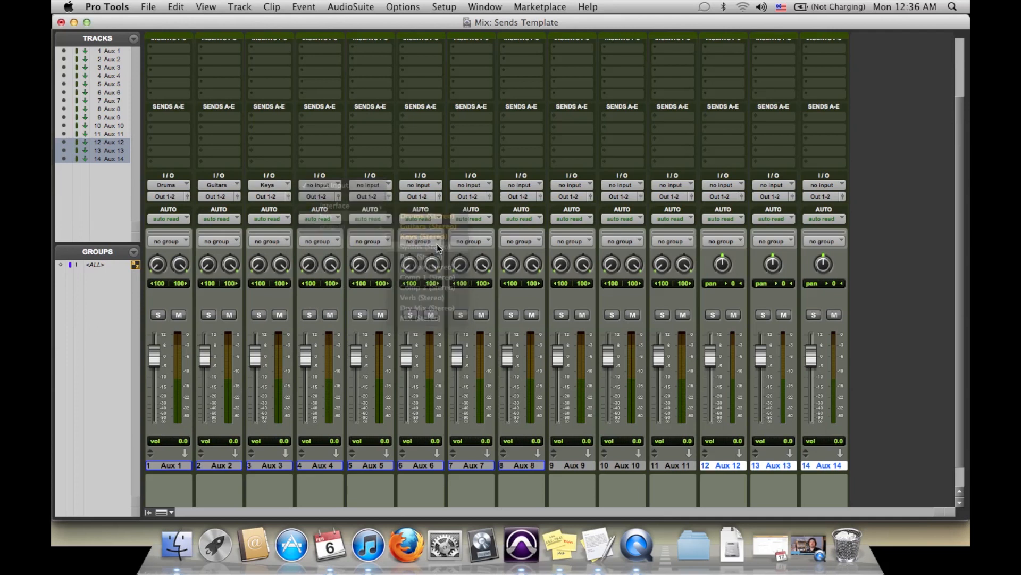
click(381, 183)
mouse_move(394, 216)
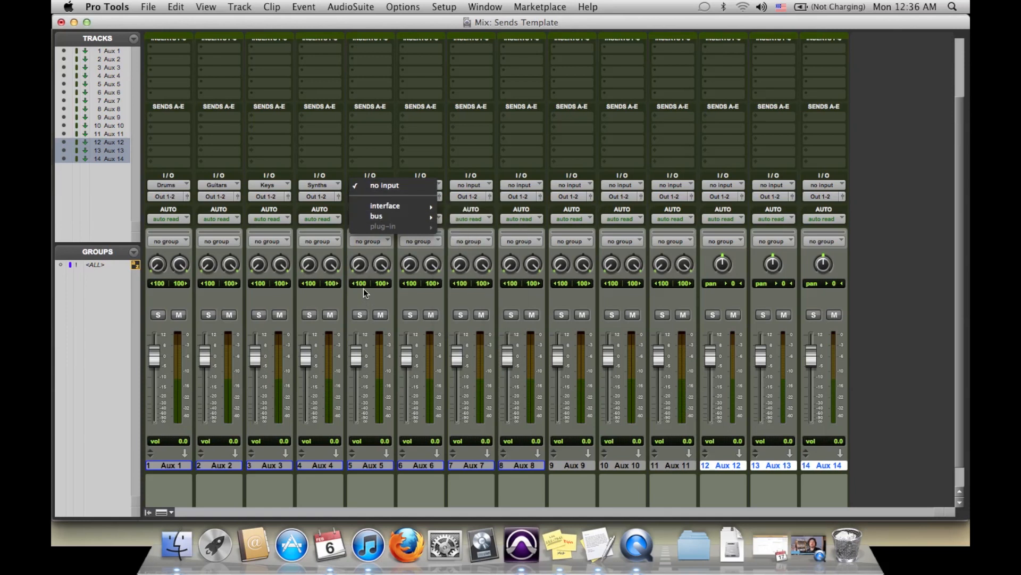
click(374, 298)
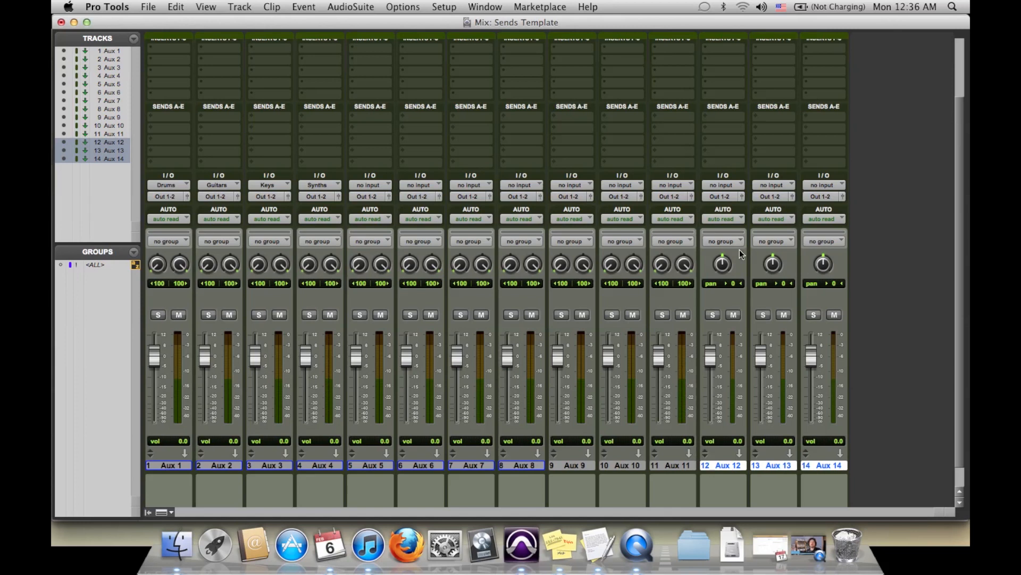
Step: Set the inputs of Aux 5 through Aux 11 to the Perc, Big Vox, Comp 1, Comp 2, Verb, Dry Mix and Mix buses
click(373, 187)
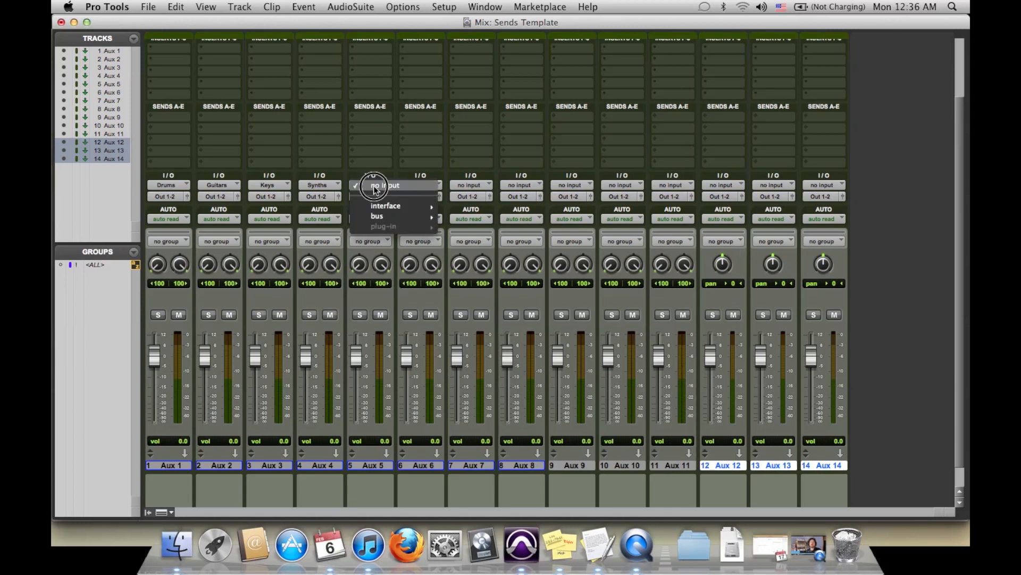
alt+super+click(472, 257)
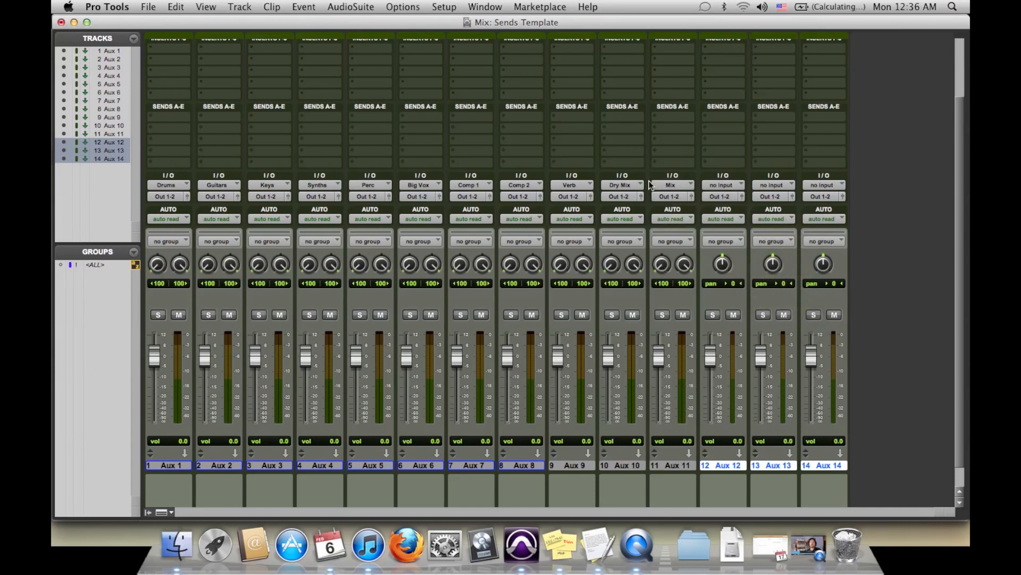
Step: Set the inputs of Aux 12, Aux 13 and Aux 14 to the Bass, Vocal and DDL mono buses
click(739, 186)
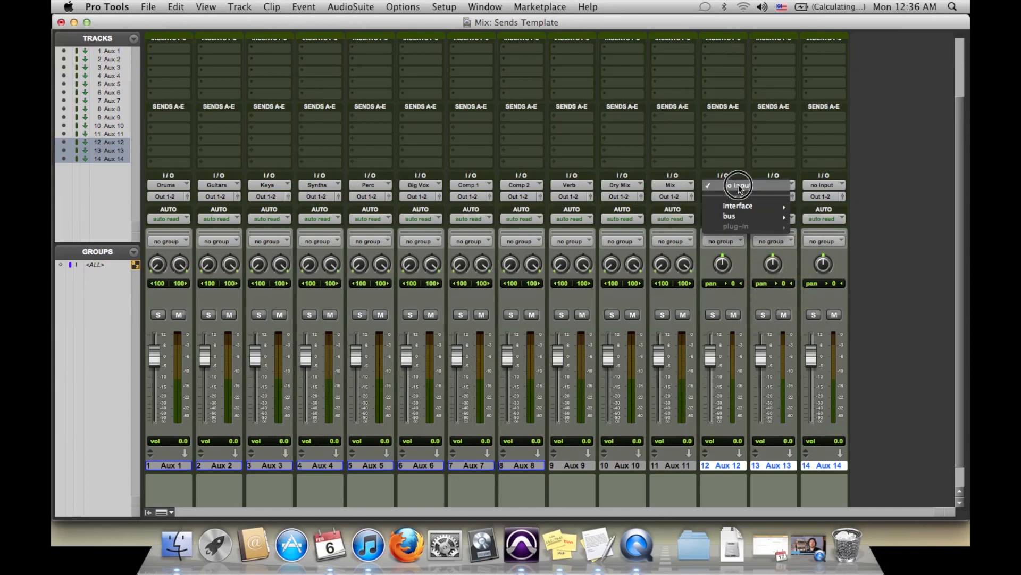
mouse_move(753, 221)
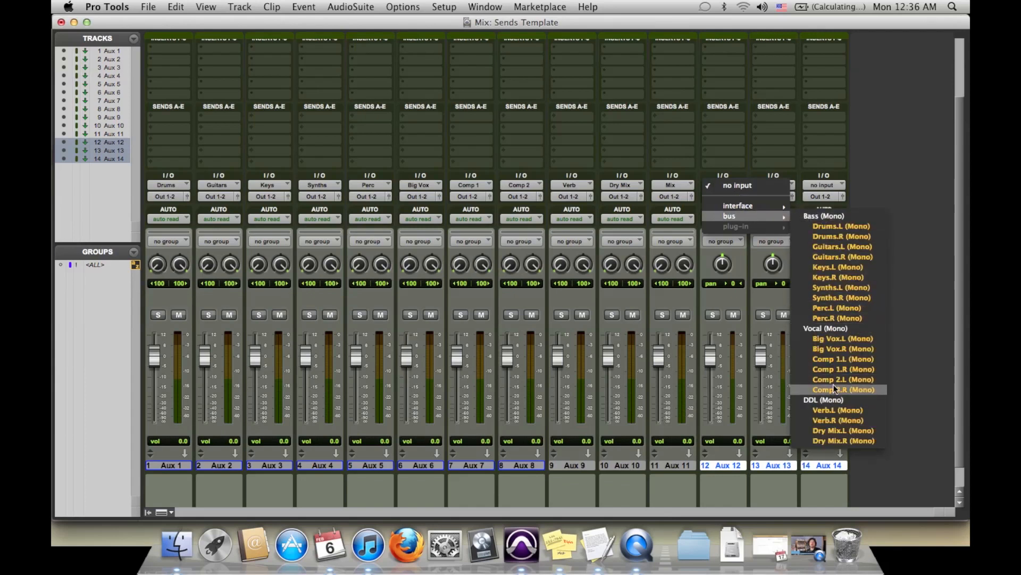
click(838, 215)
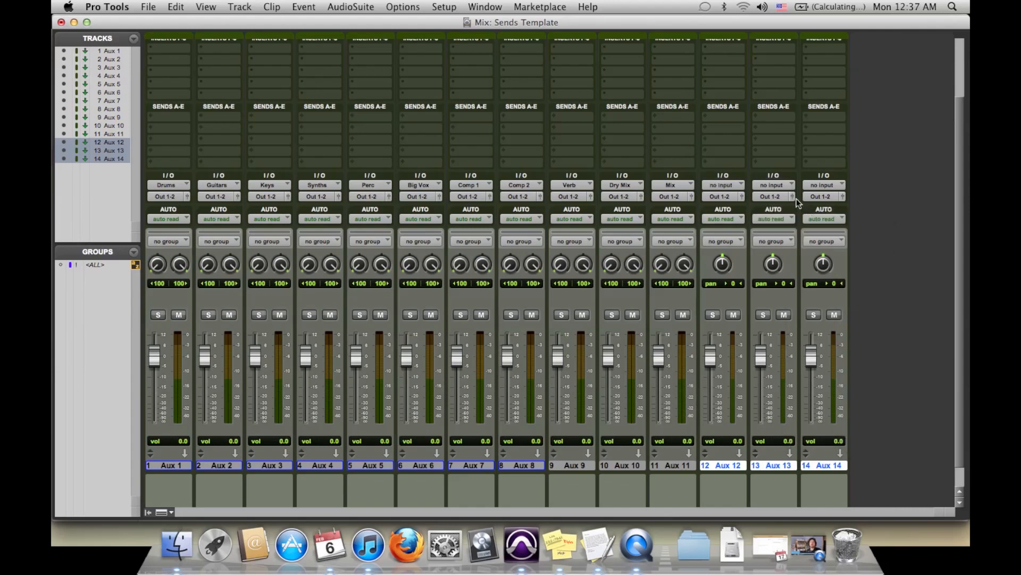
click(774, 186)
mouse_move(794, 217)
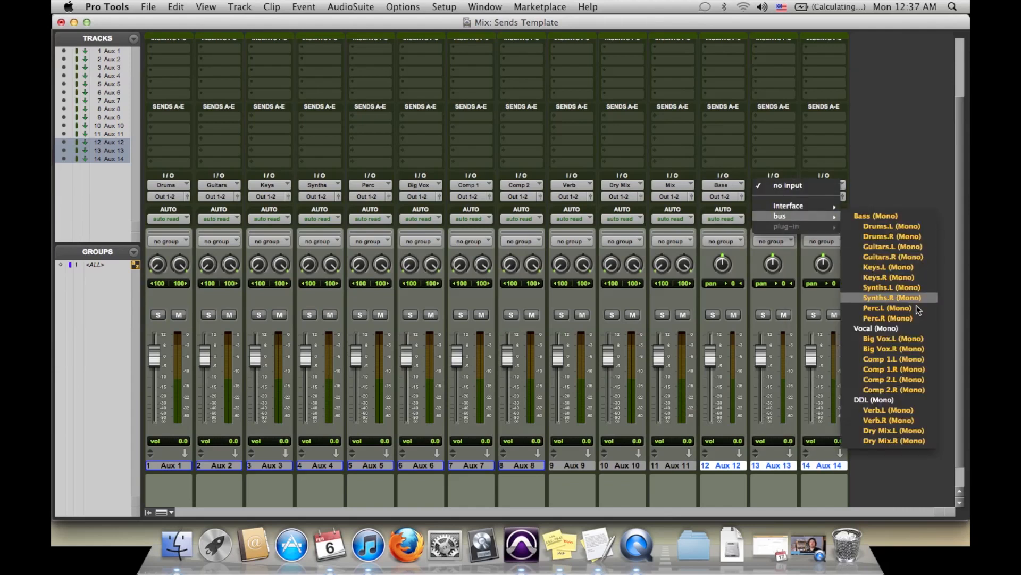
click(911, 330)
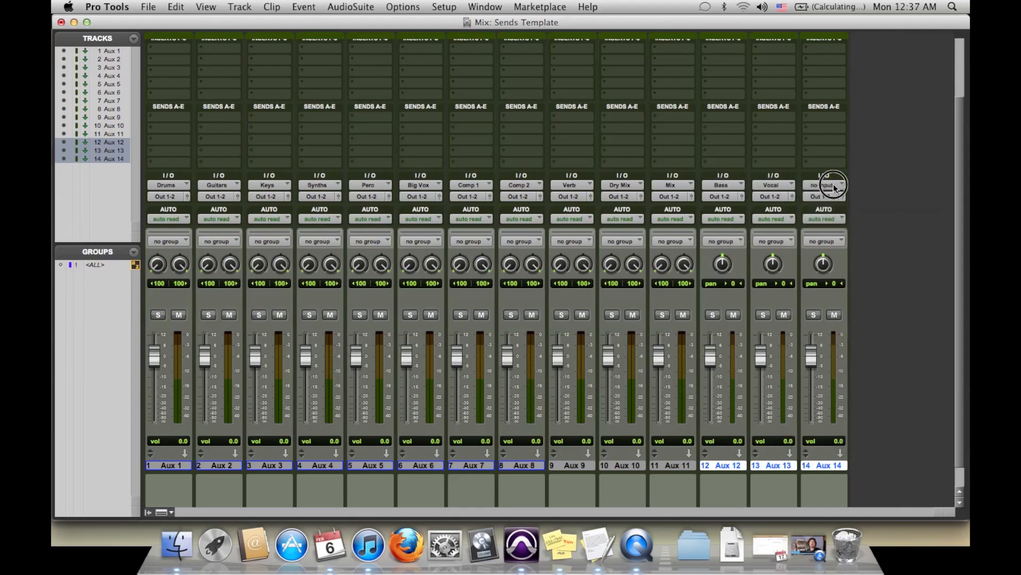
click(834, 185)
mouse_move(841, 215)
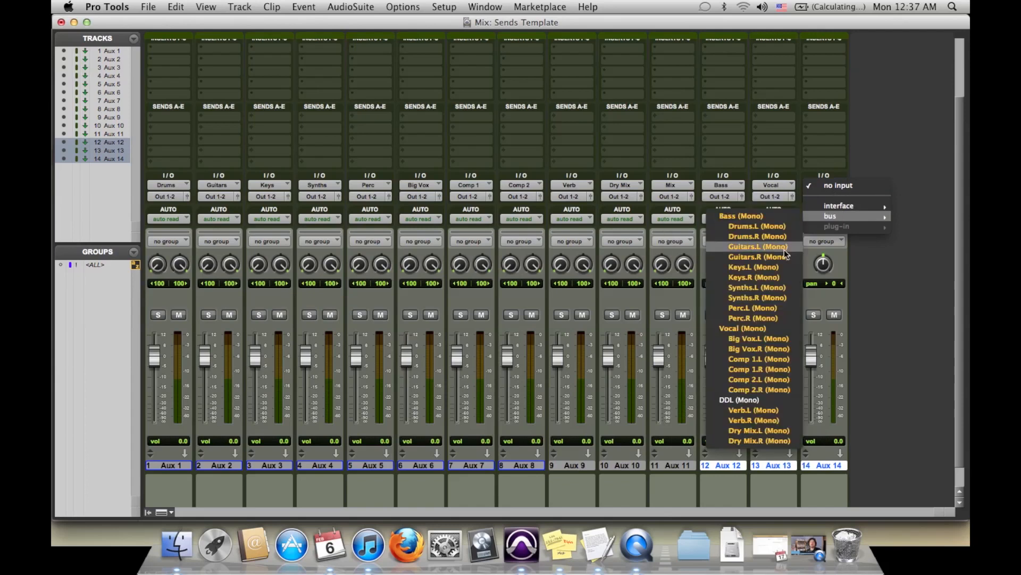
click(750, 400)
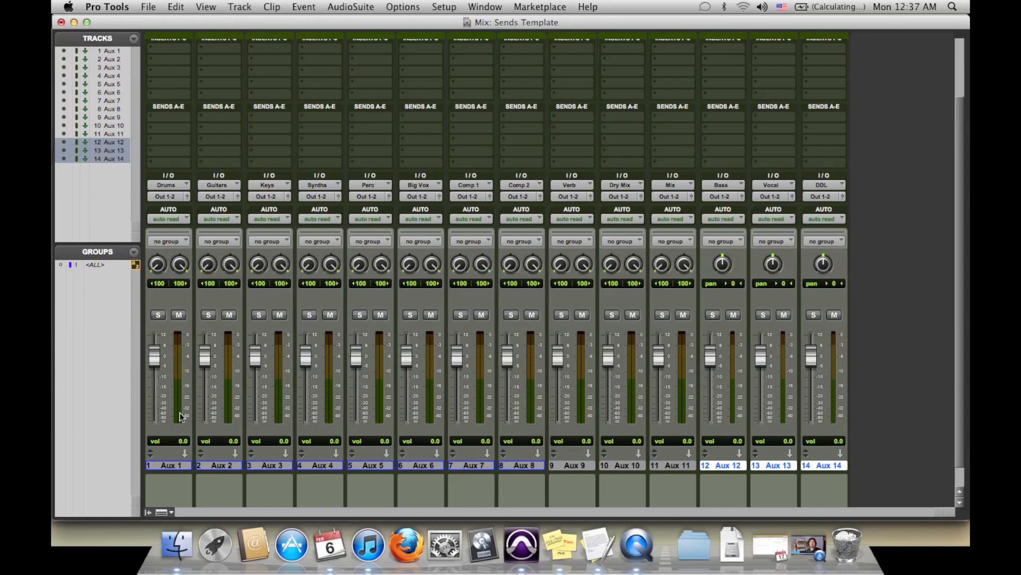
Step: Rename the Aux 1 track as sDrums and the Aux 7 track as Comp 1
double_click(171, 465)
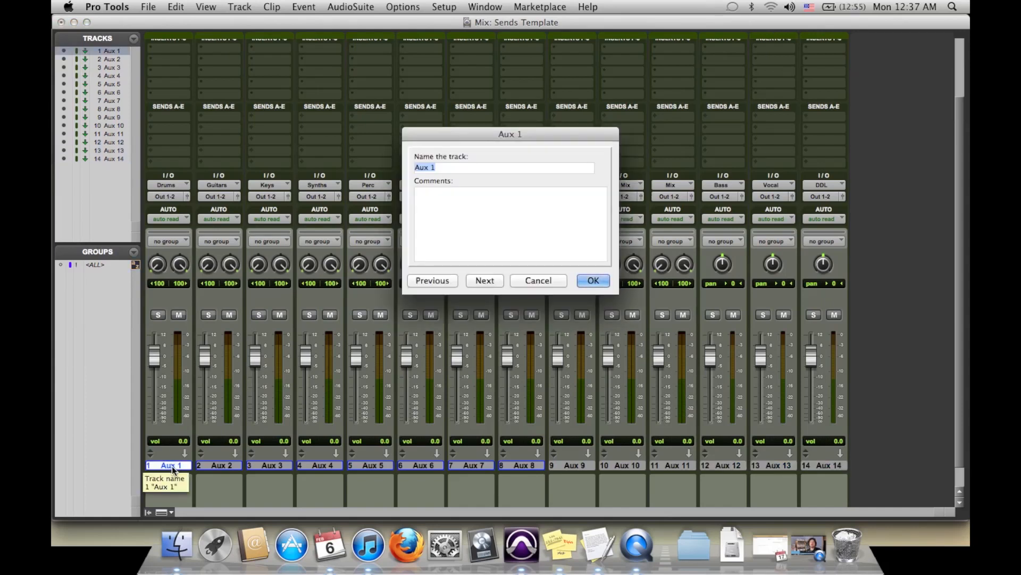
text(S)
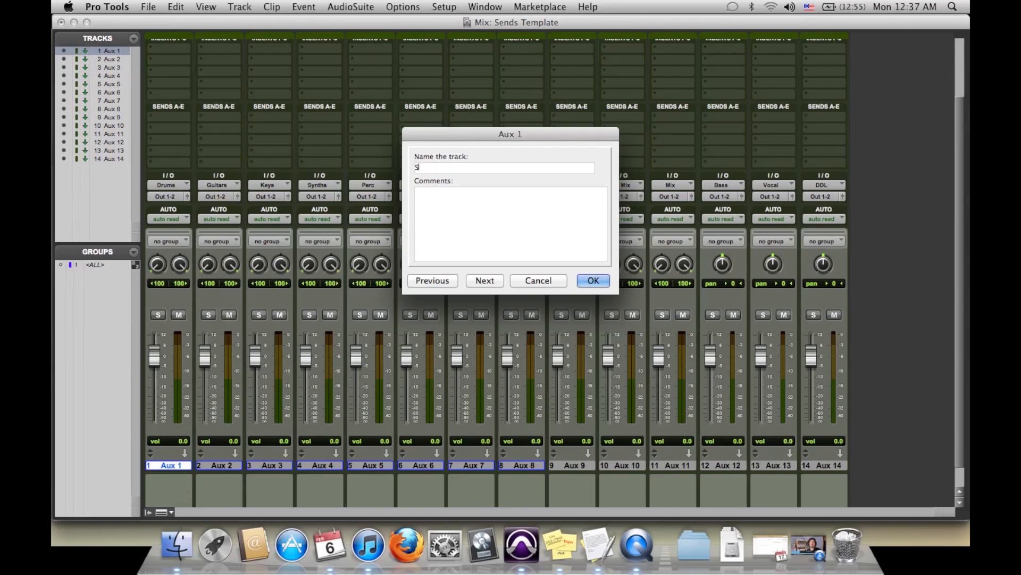
key(BackSpace)
text(sDrums)
click(596, 280)
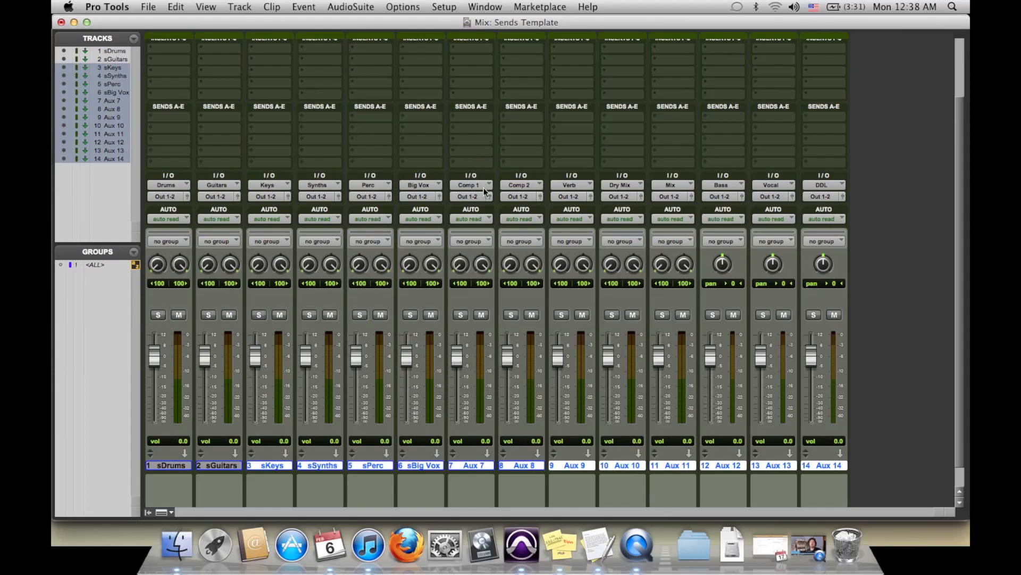
double_click(474, 462)
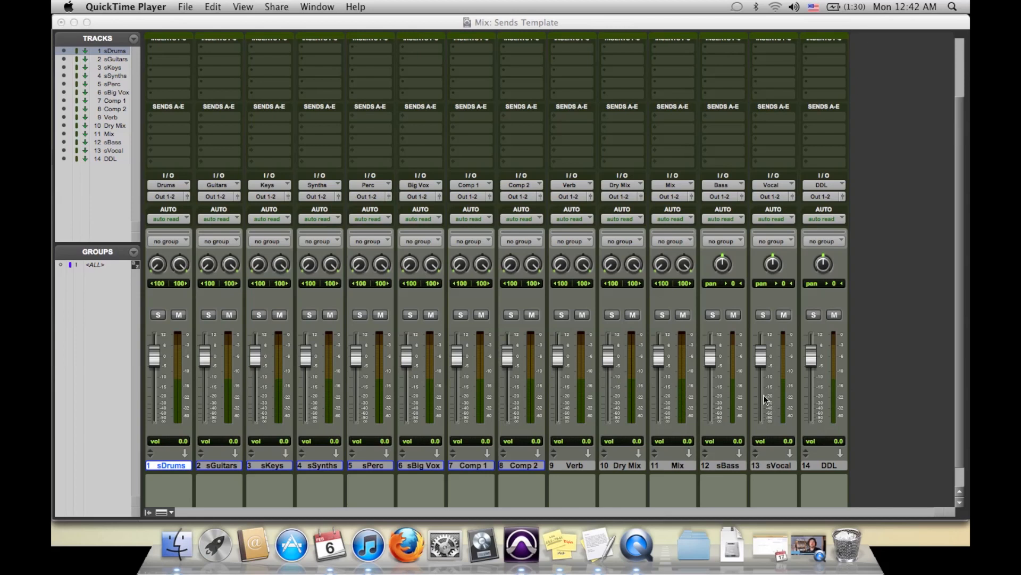
Step: Create 5 new stereo audio tracks and arrange them ahead of the sDrums track
click(883, 416)
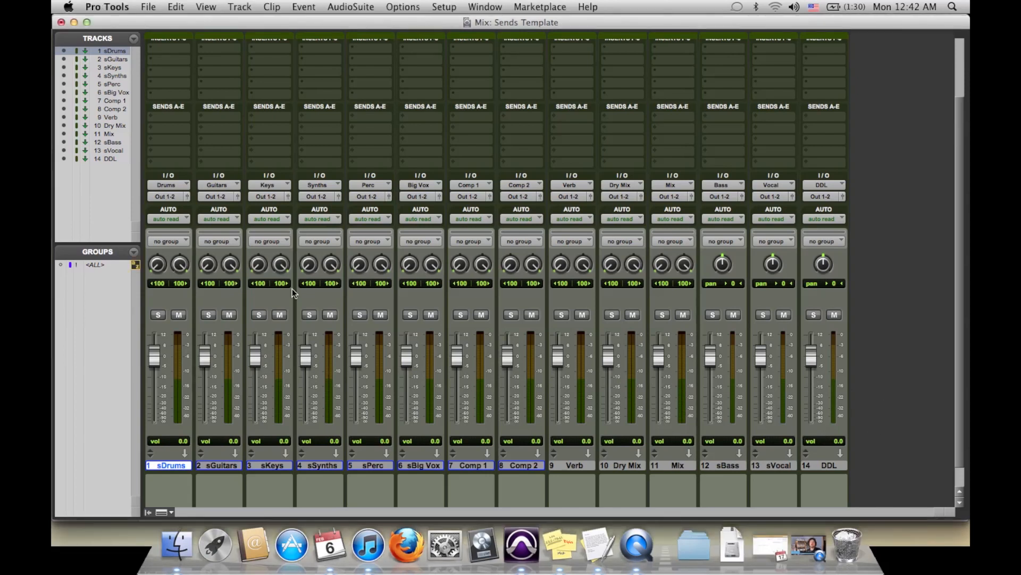
key(super+shift+n)
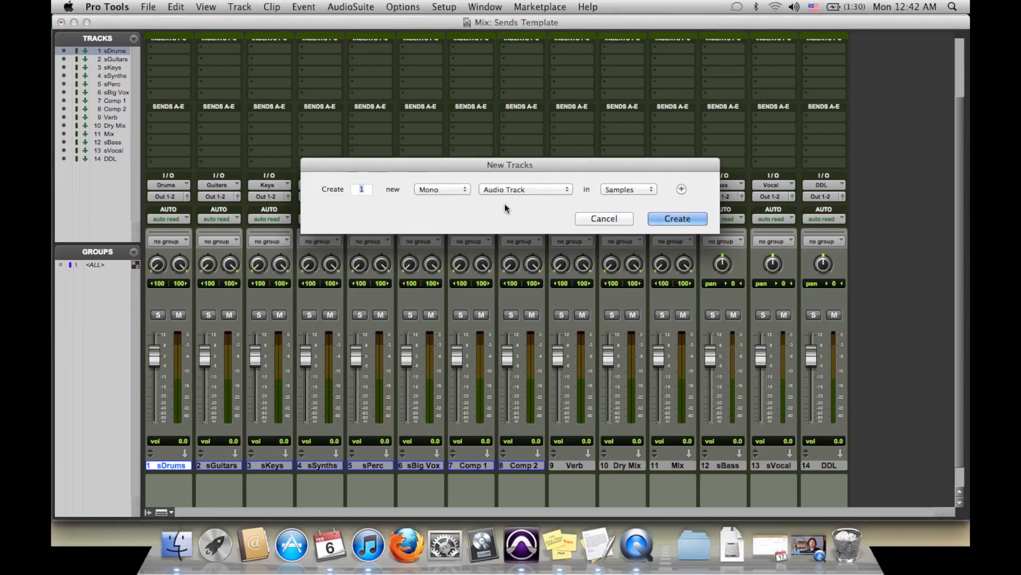
click(461, 187)
click(446, 206)
text(5)
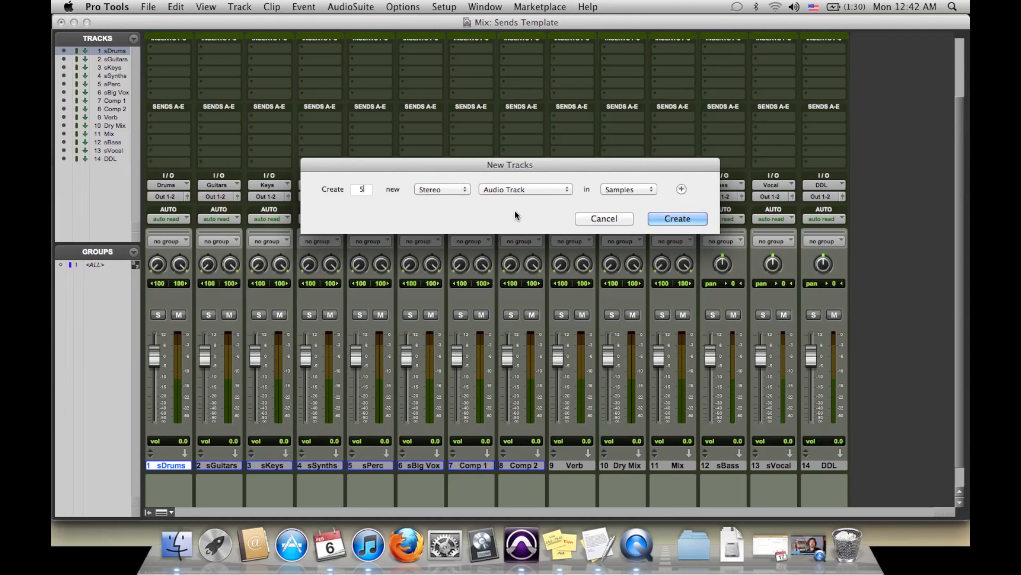
click(678, 220)
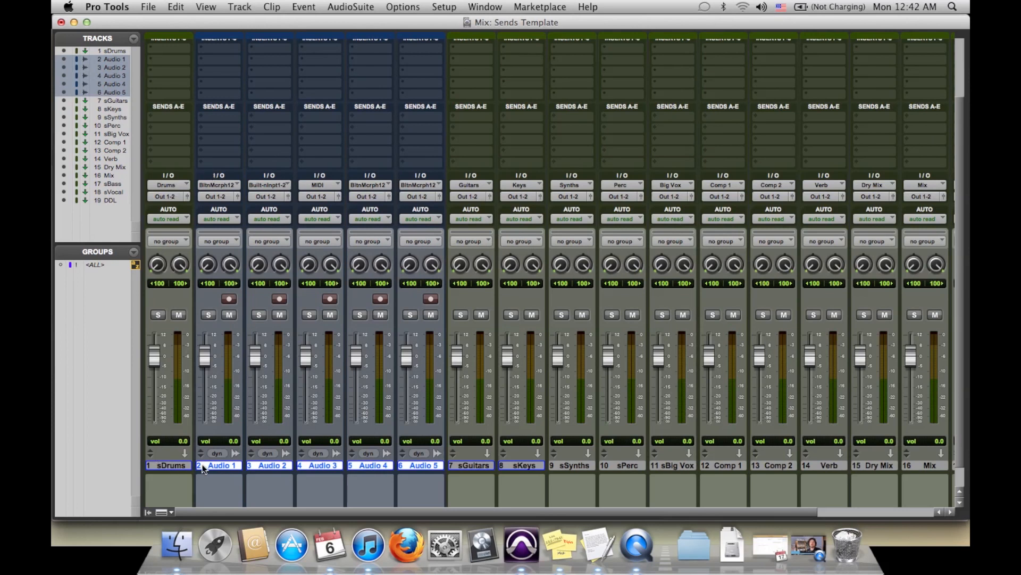
drag(226, 465, 433, 468)
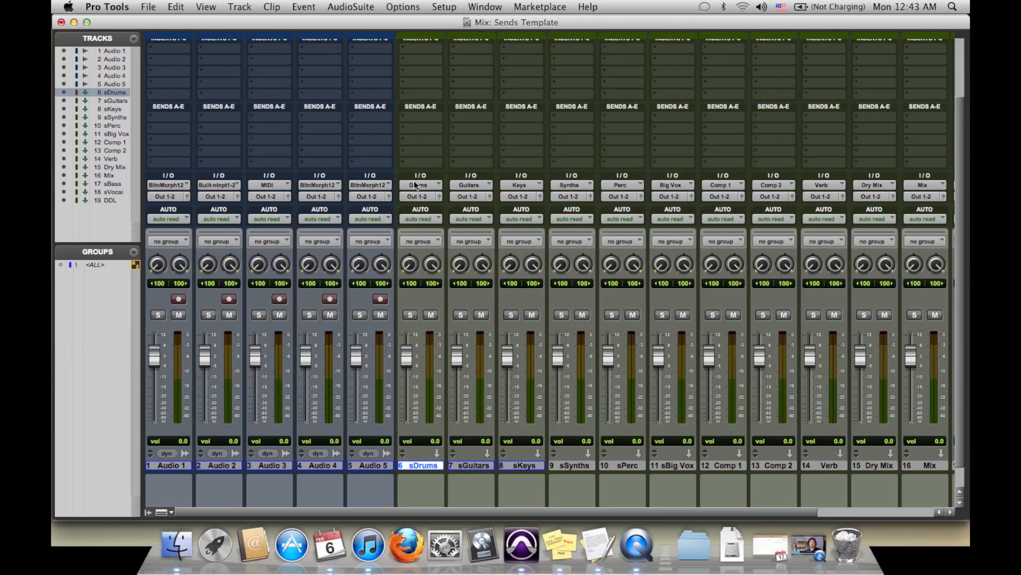
Step: Assign a dark blue track color to sDrums from the color palette, then close the palette
double_click(423, 38)
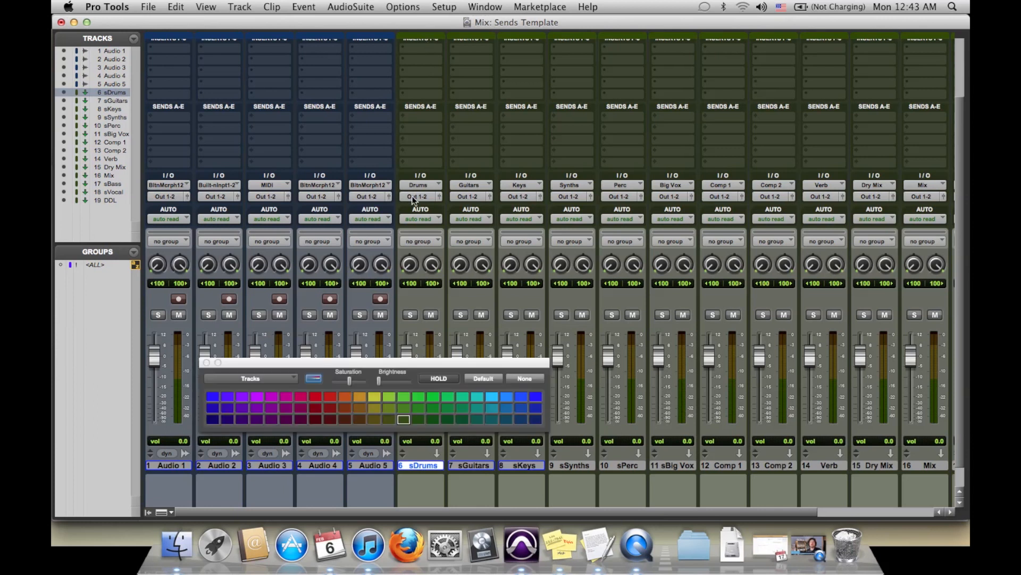
click(535, 409)
click(519, 421)
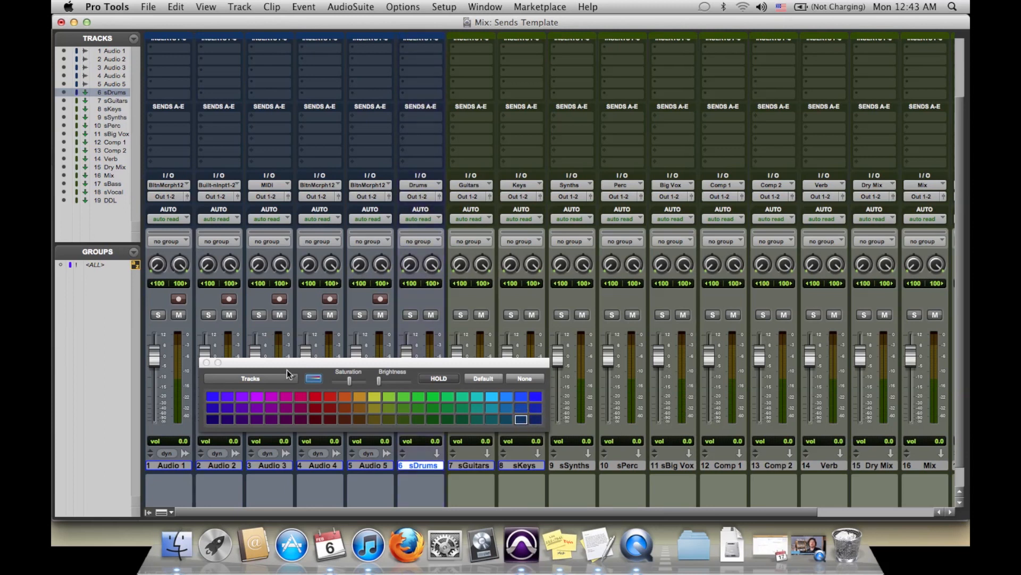
click(207, 363)
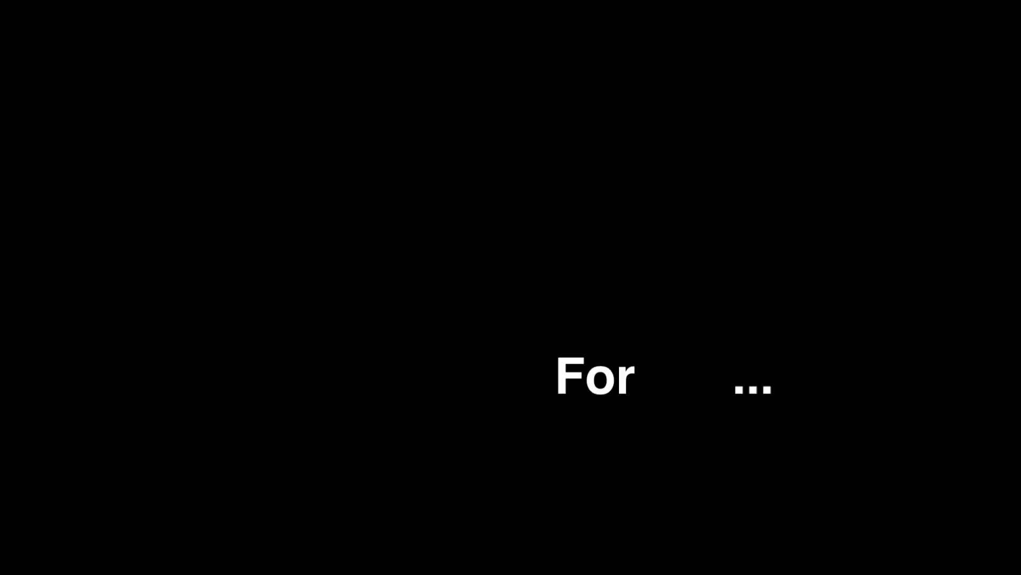